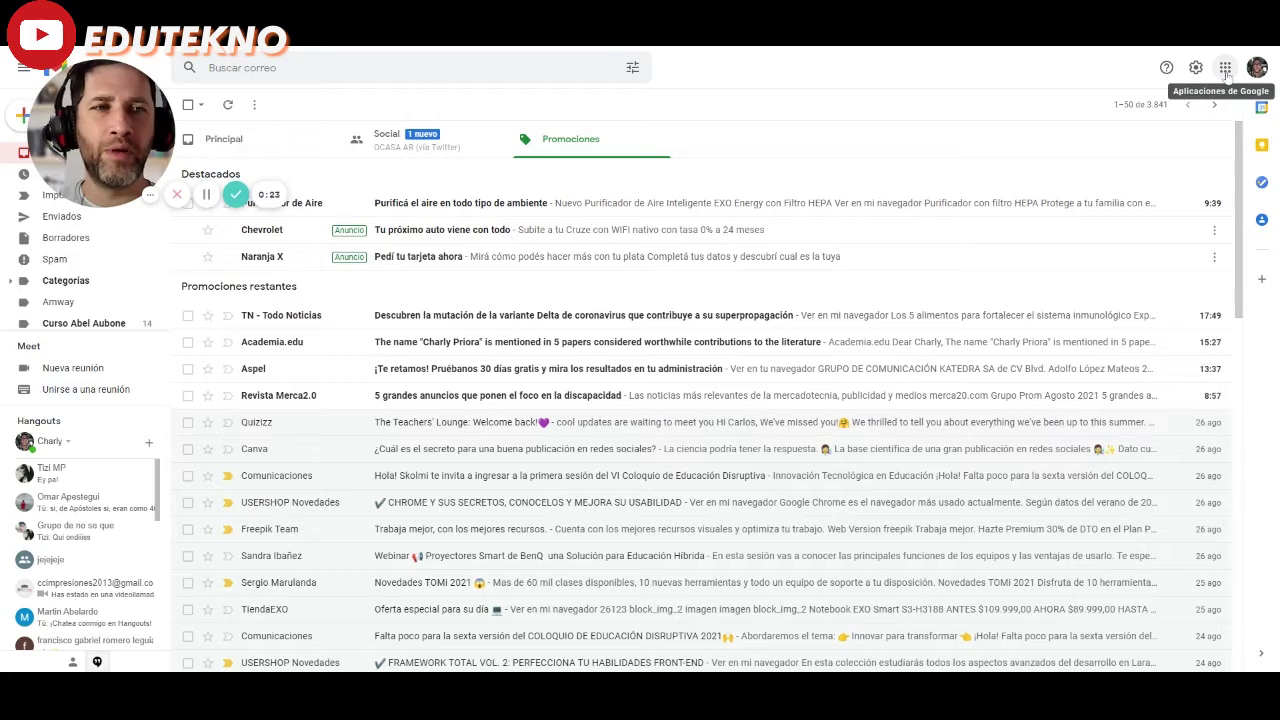
- Switch from Gmail to Google Forms and create a new blank form
scroll(1228, 260, down, 3)
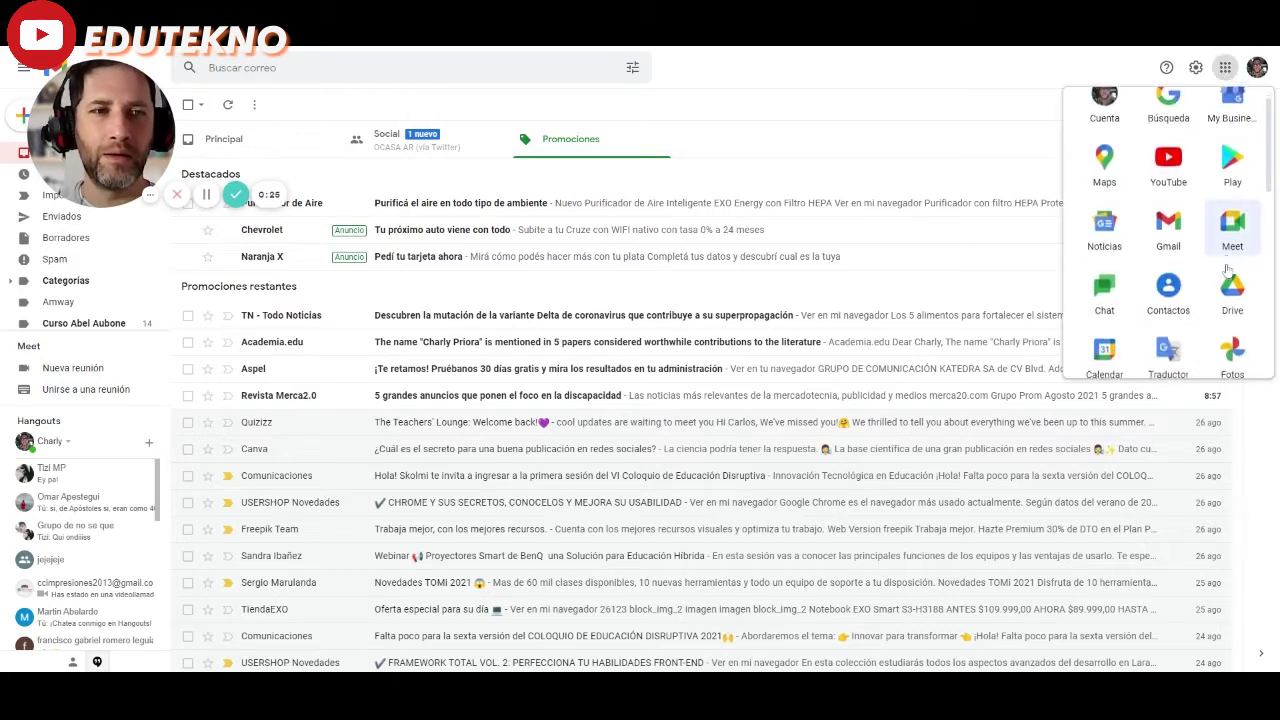
scroll(1227, 260, down, 2)
scroll(1227, 252, down, 1)
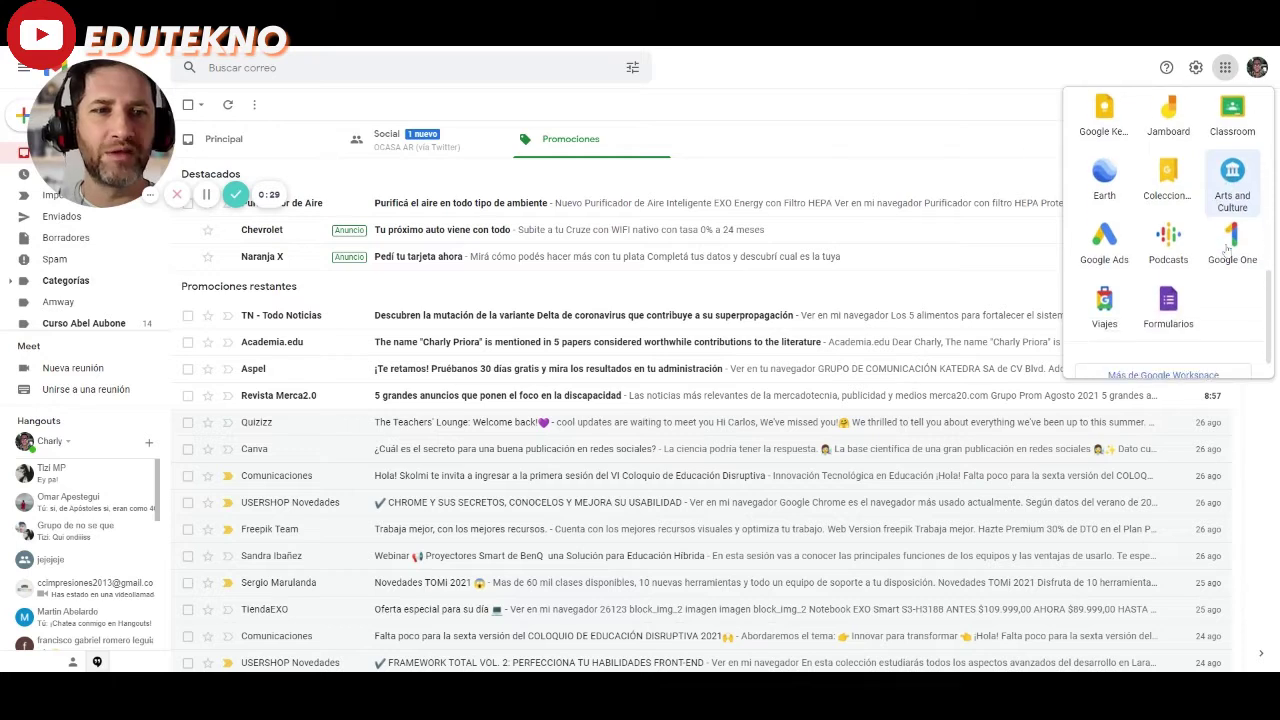
click(1178, 308)
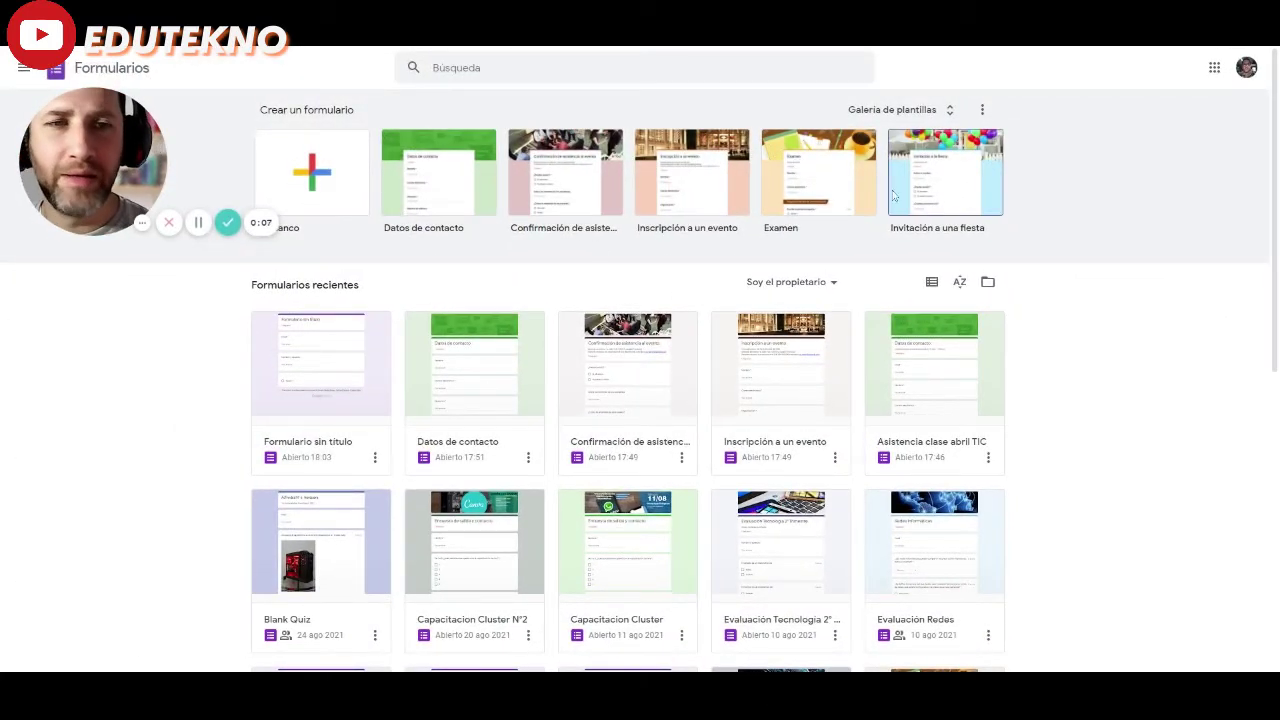
click(308, 176)
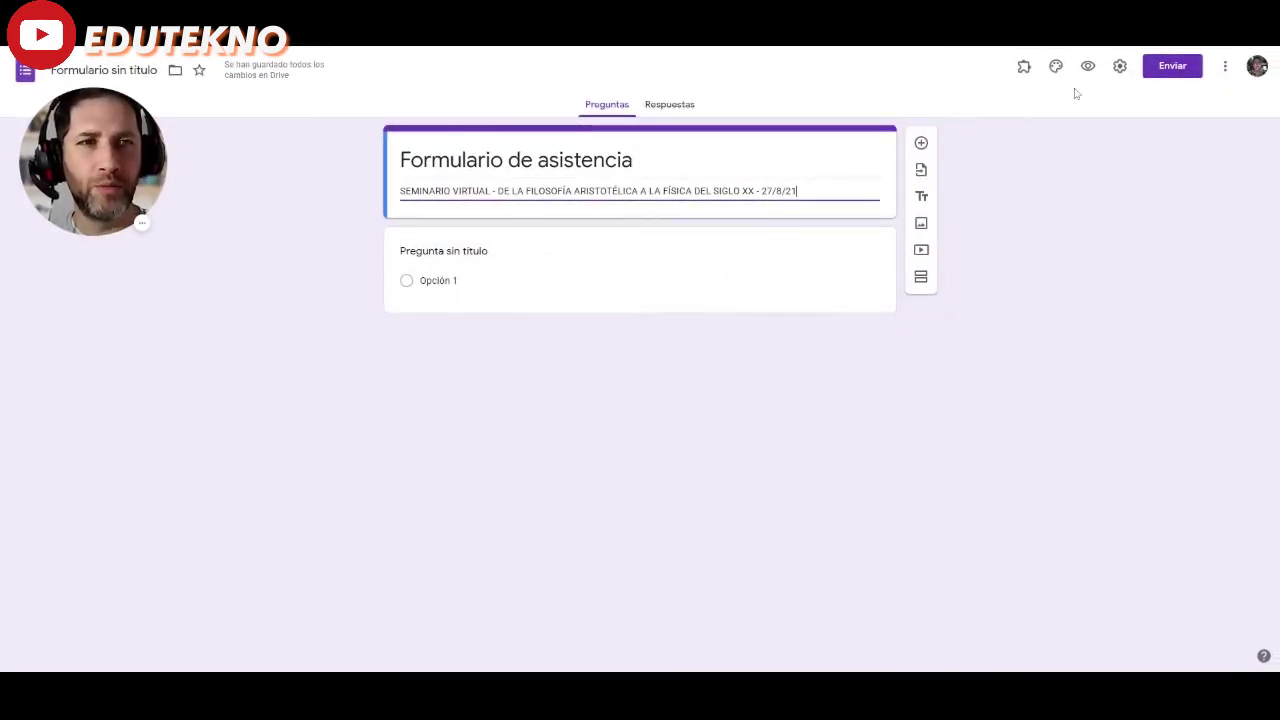
- Enable the collection of respondents' e-mail addresses in the form's general settings and save them
click(1120, 67)
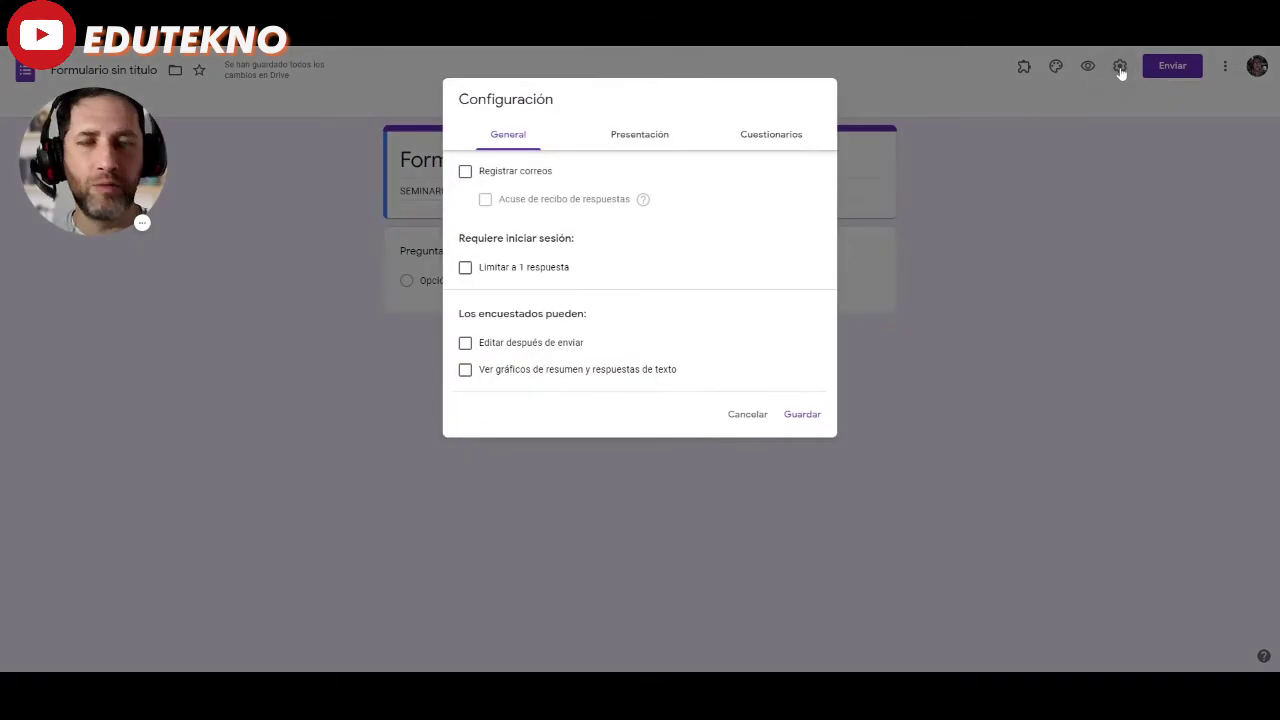
click(499, 174)
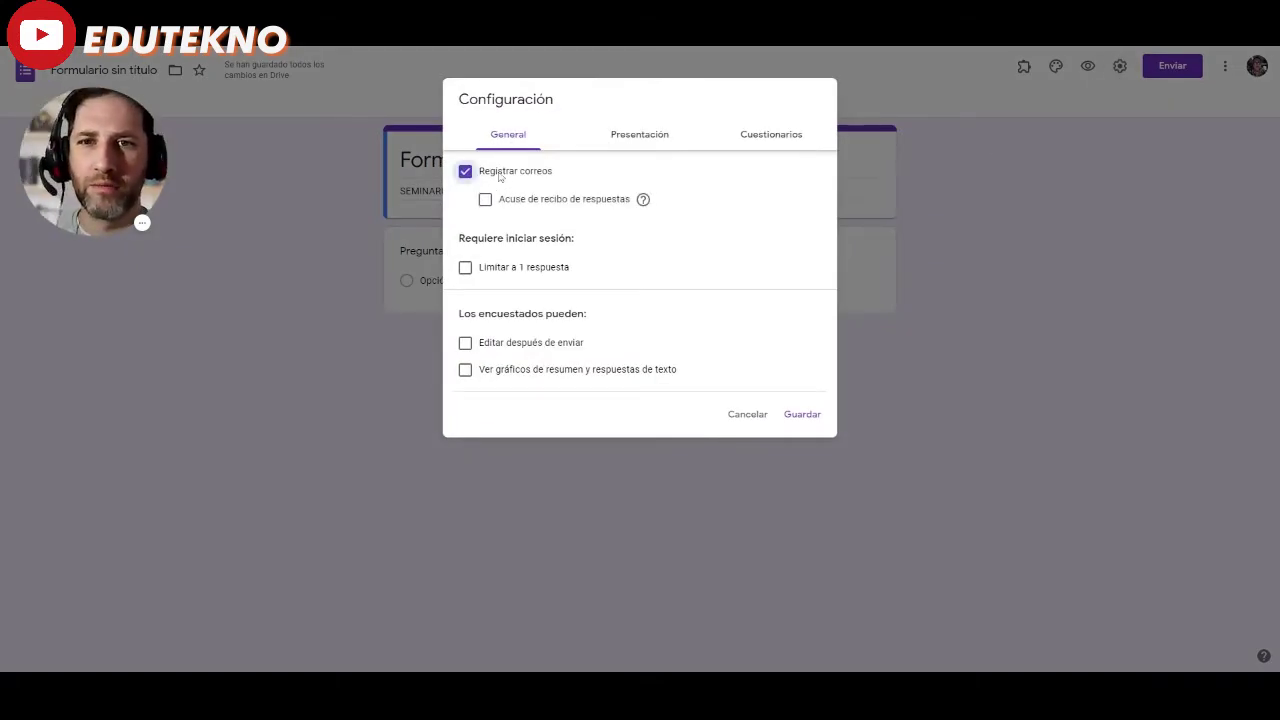
click(802, 415)
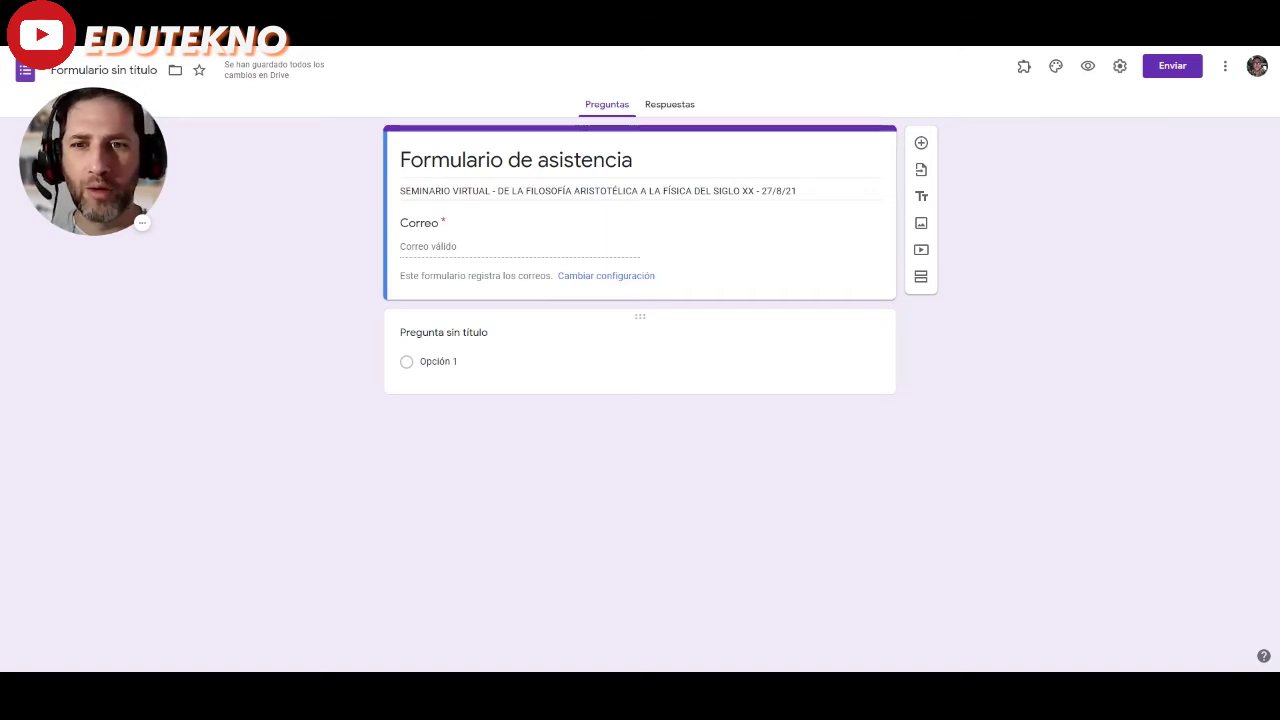
- Title the first question "Apellido y Nombre" as a short-answer question and make it required
click(497, 347)
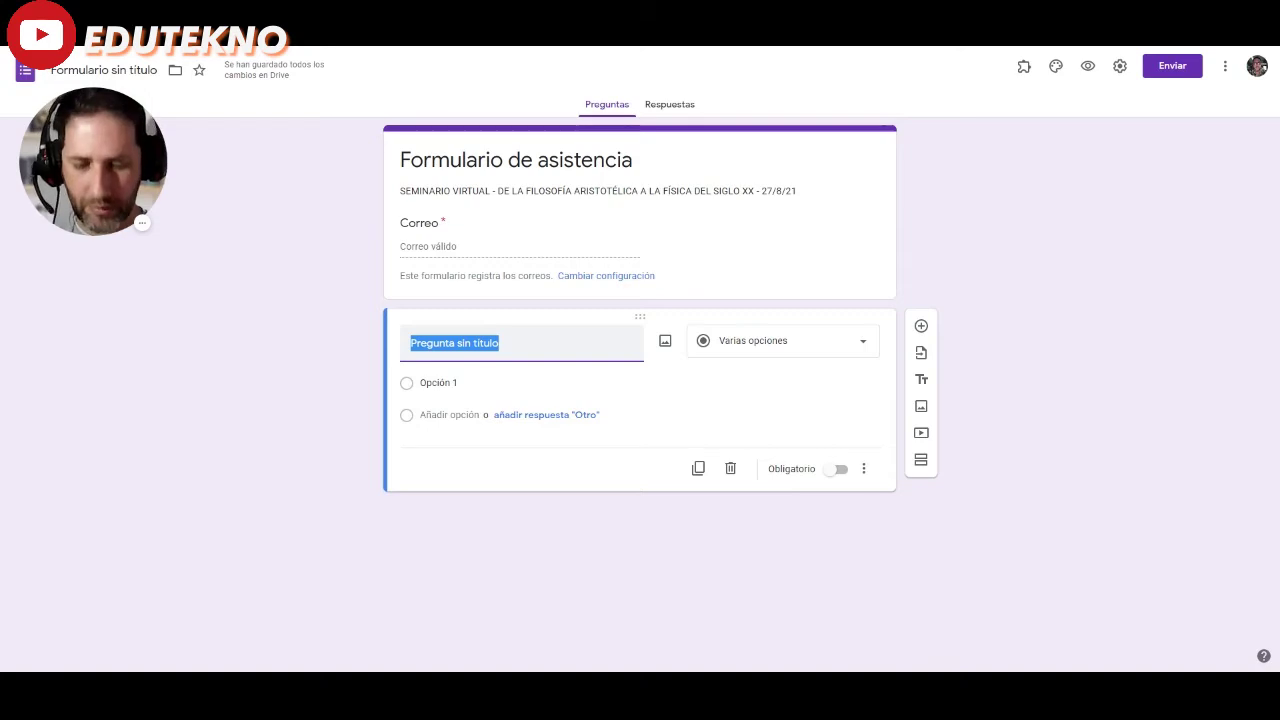
text(Nombre)
key(BackSpace)
key(BackSpace)
key(BackSpace)
key(BackSpace)
key(BackSpace)
key(BackSpace)
text(Apel)
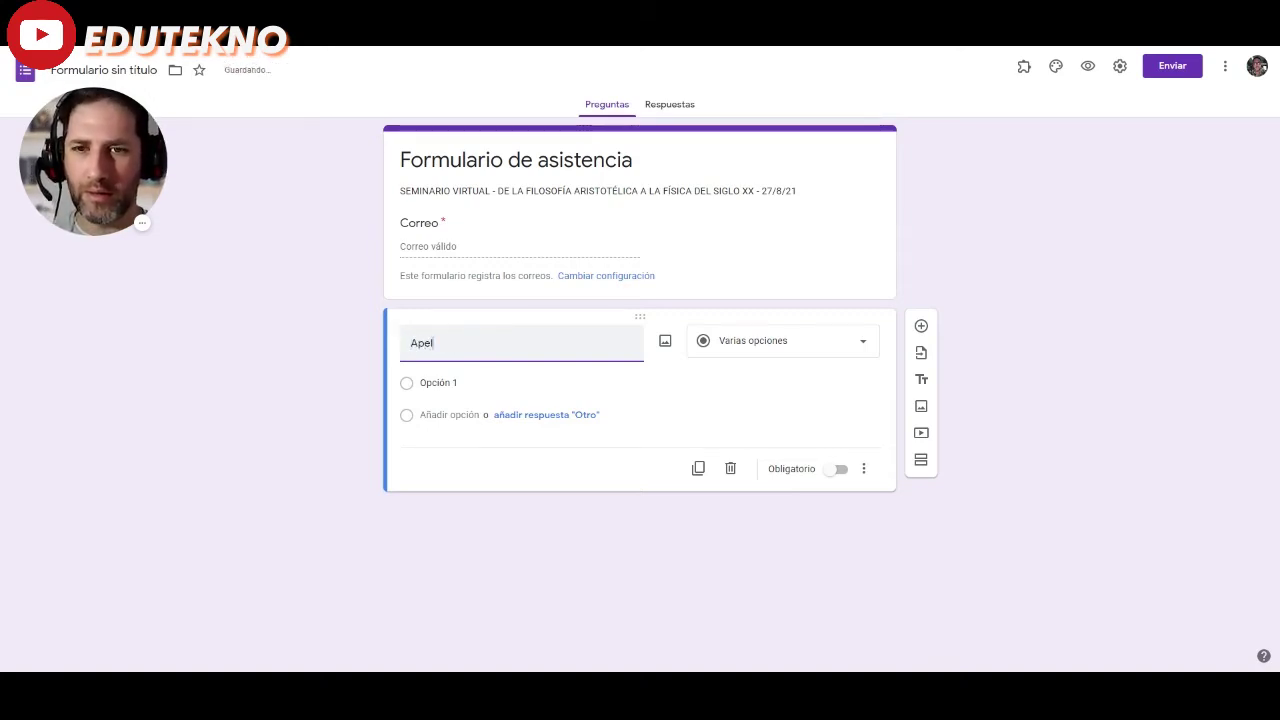
text(lido y Nombre)
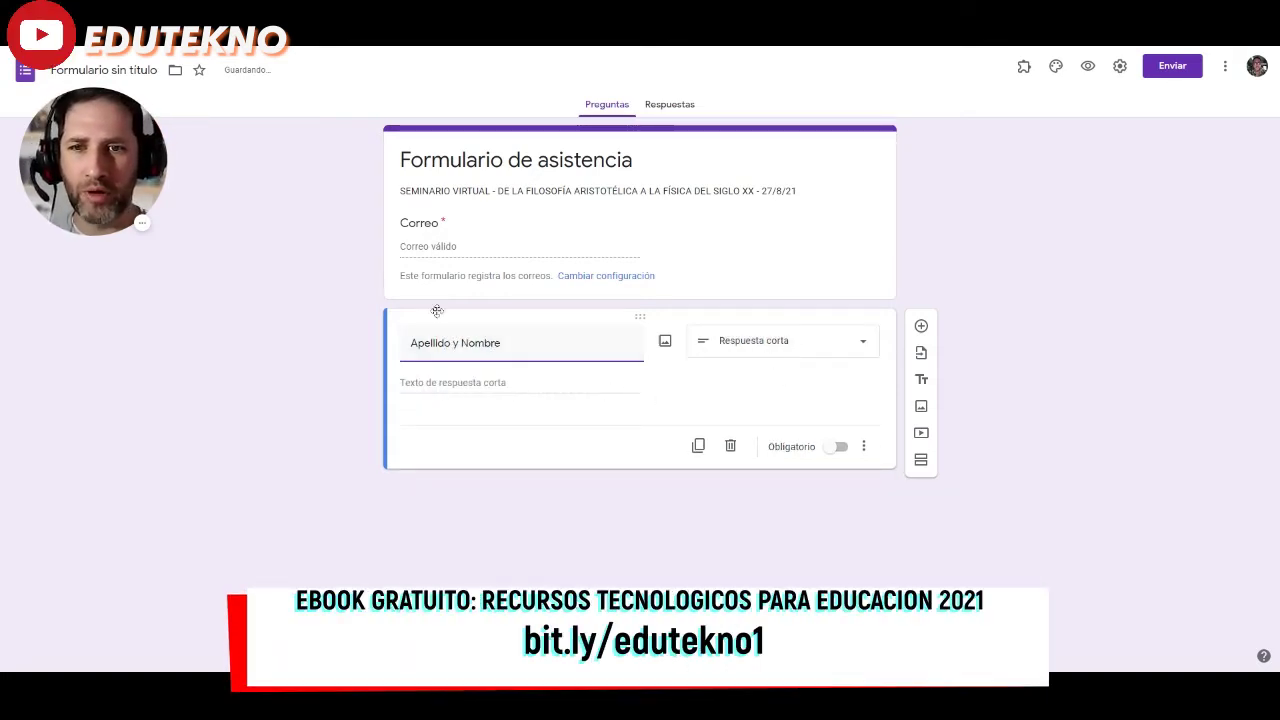
click(836, 447)
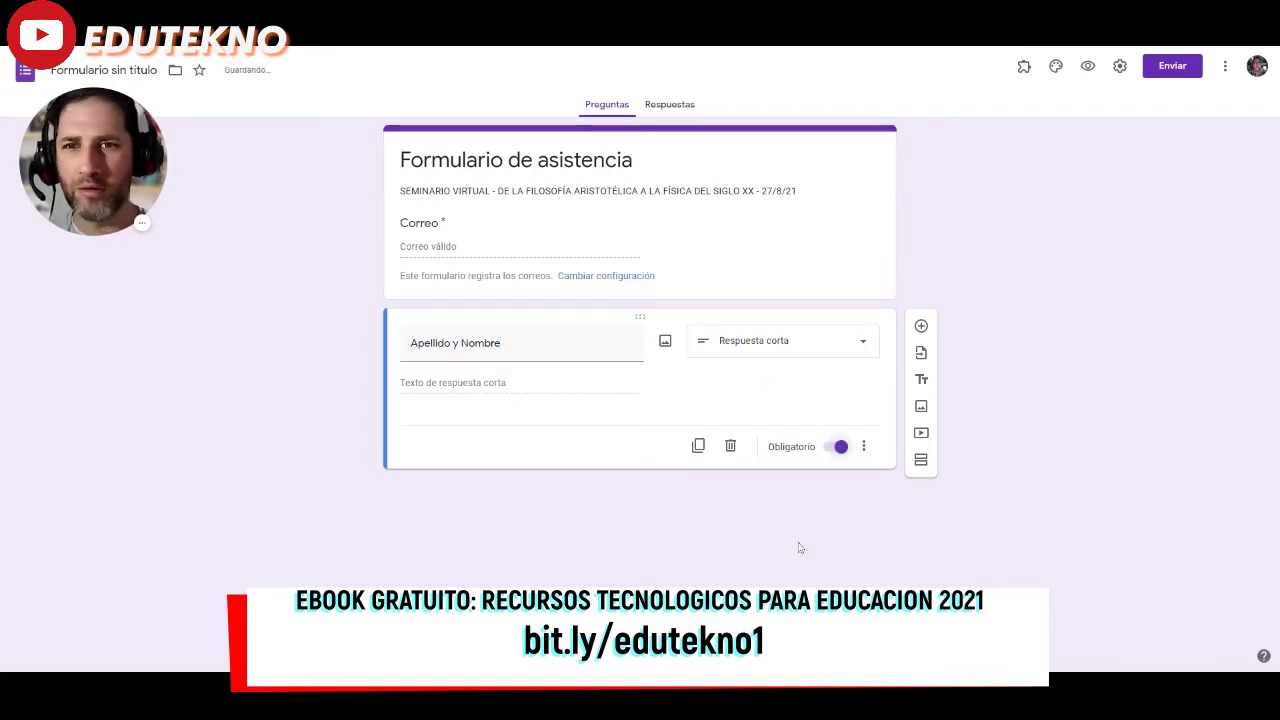
- Add a required short-answer question titled "Número de móvil" below the name question
click(921, 327)
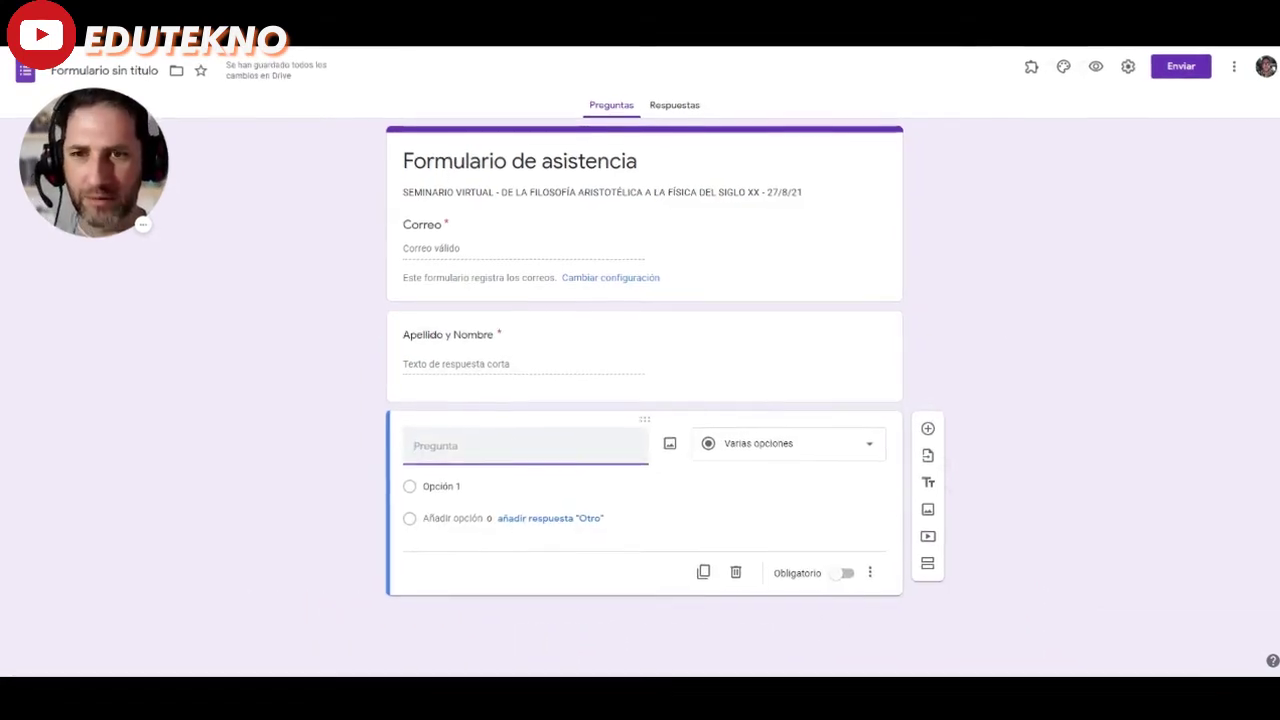
text(Número de móviel)
key(BackSpace)
key(BackSpace)
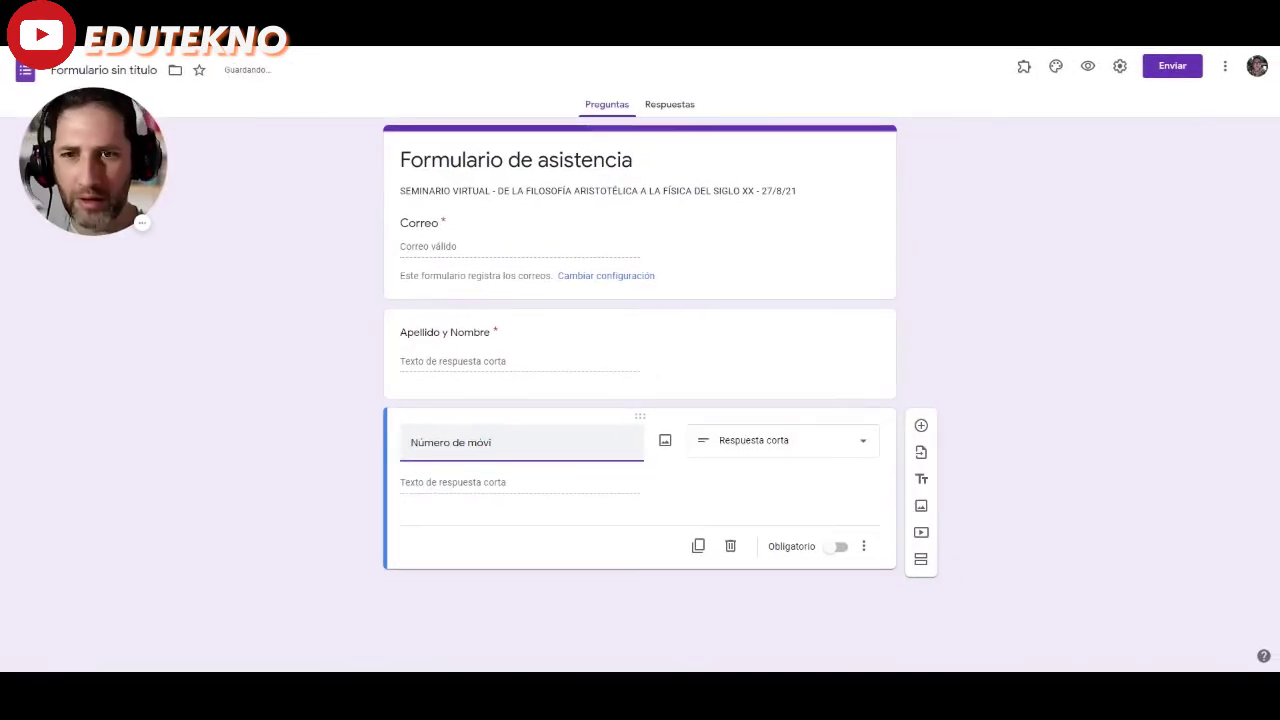
text(l)
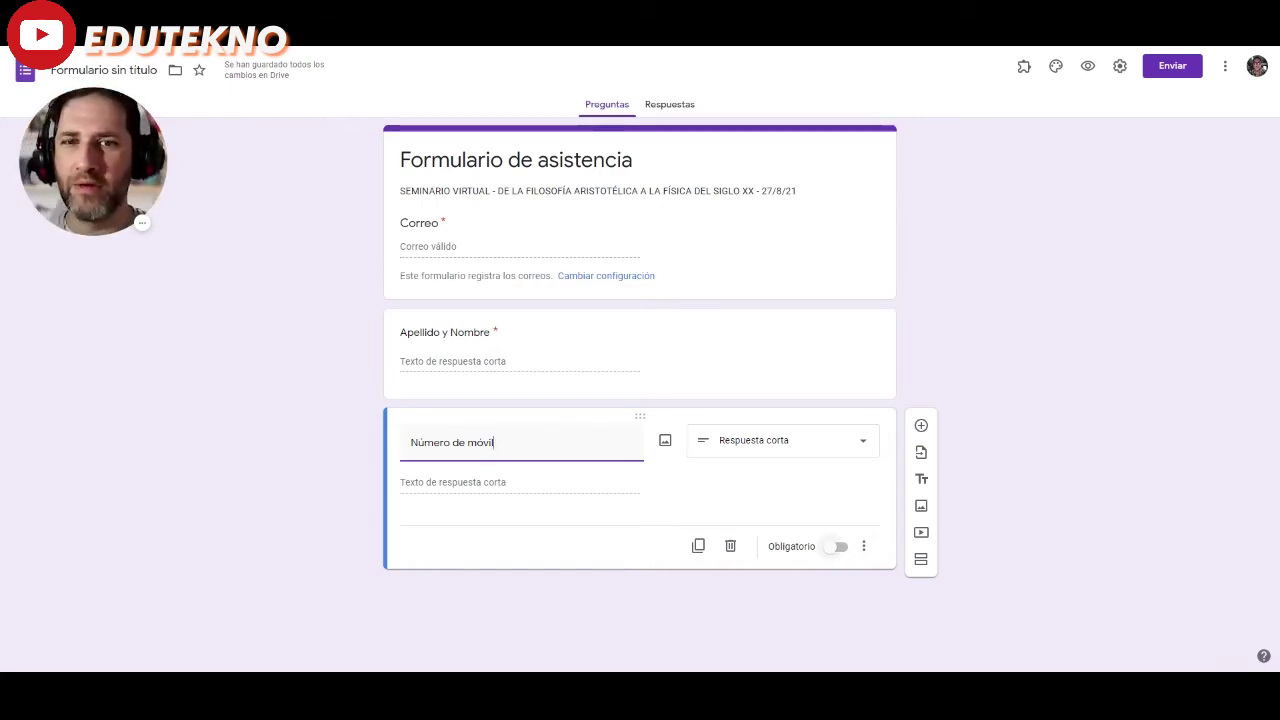
click(838, 546)
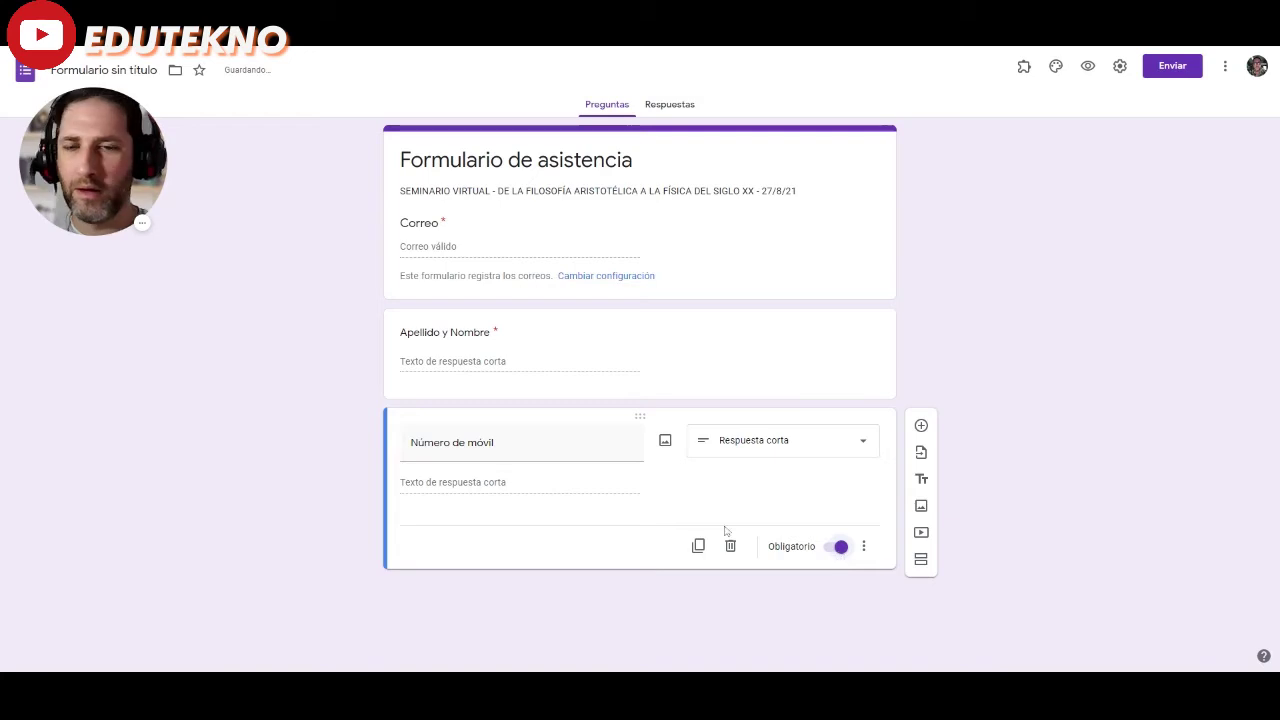
key(ctrl+a)
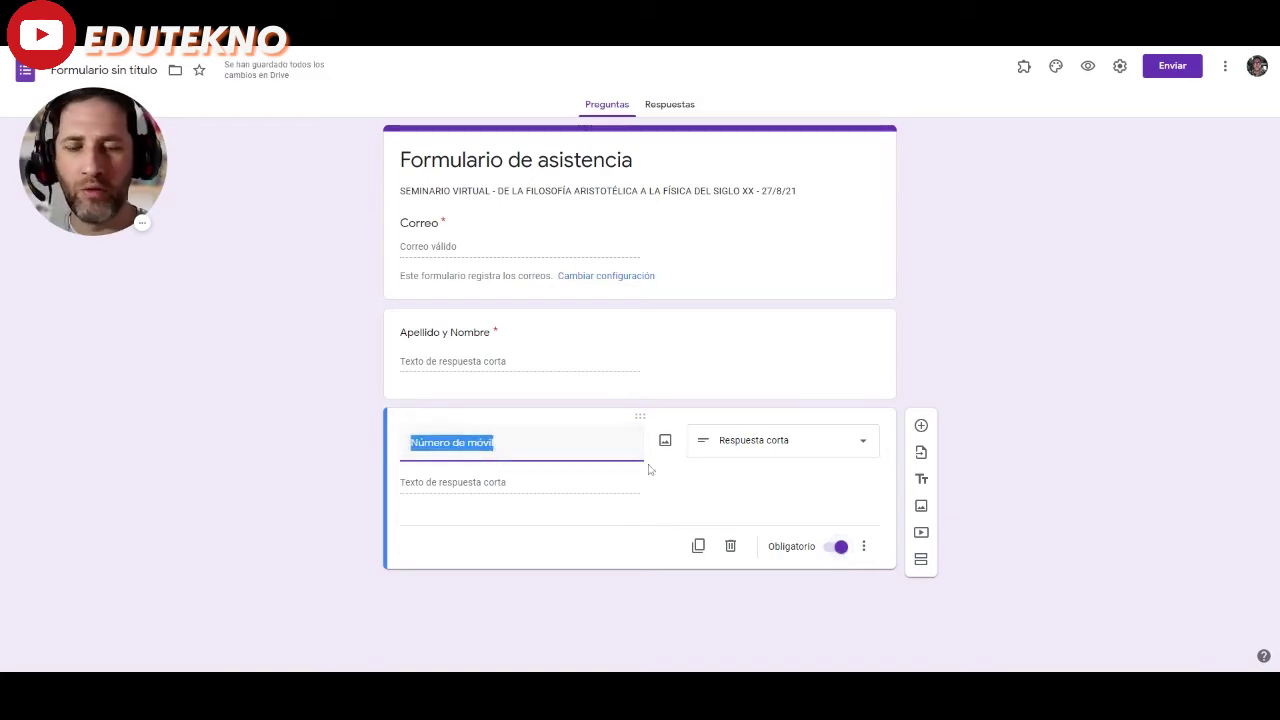
click(993, 352)
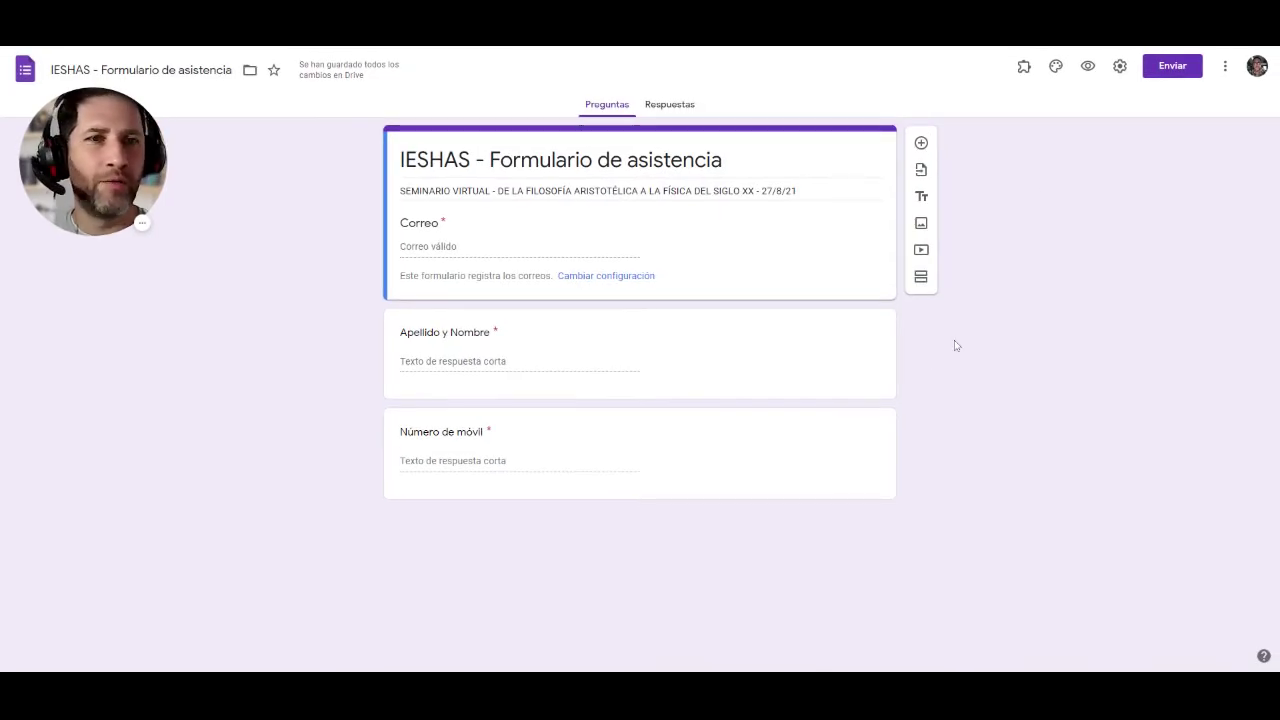
- Generate a shortened sharing link for the attendance form and copy it
click(1166, 76)
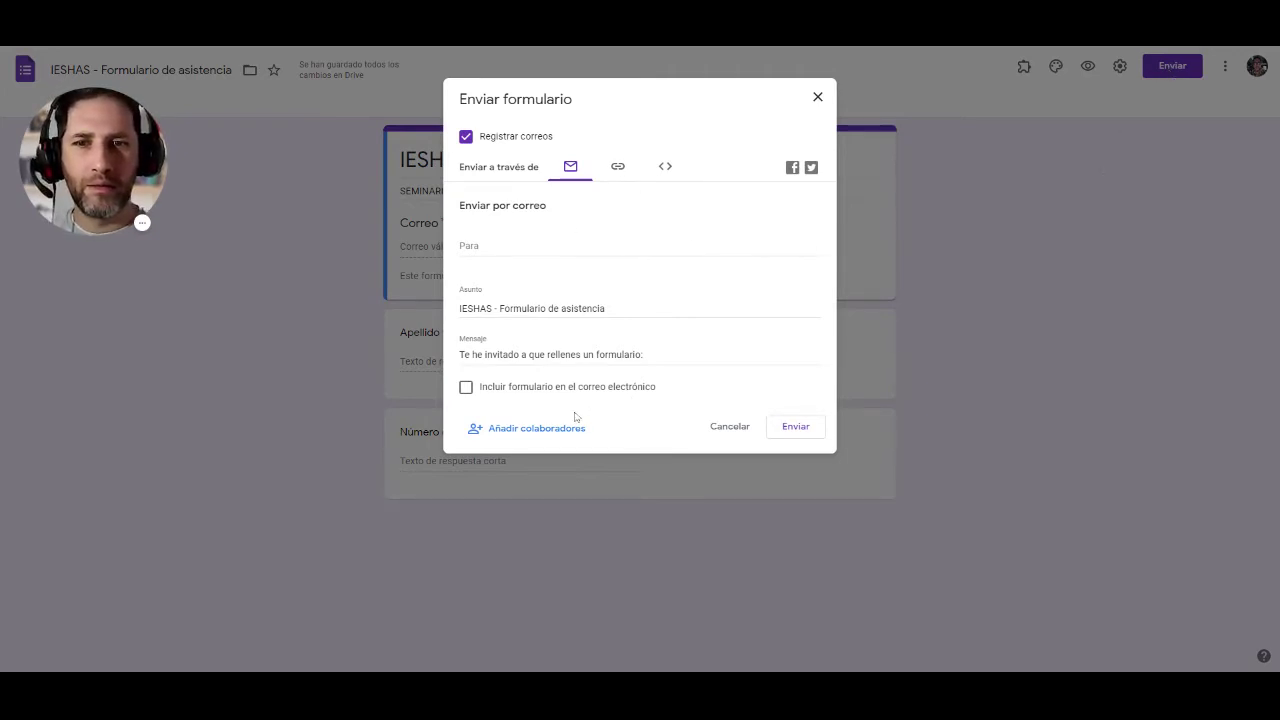
click(620, 170)
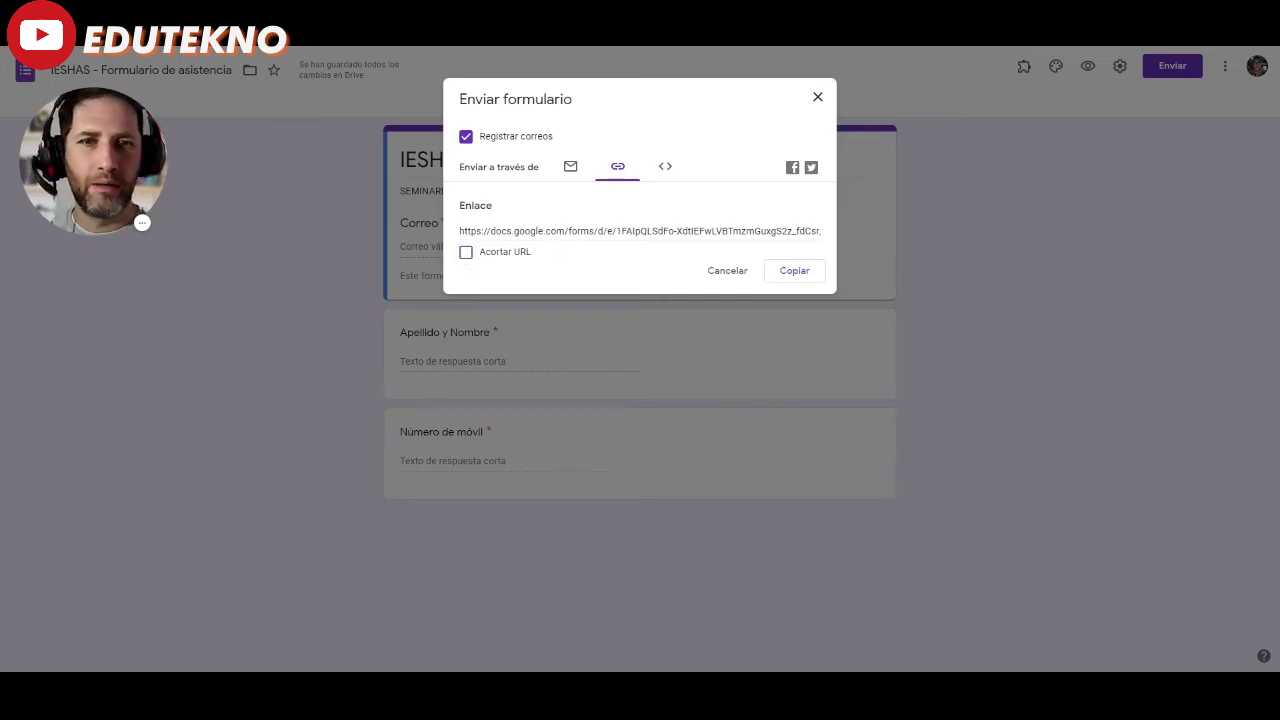
click(466, 253)
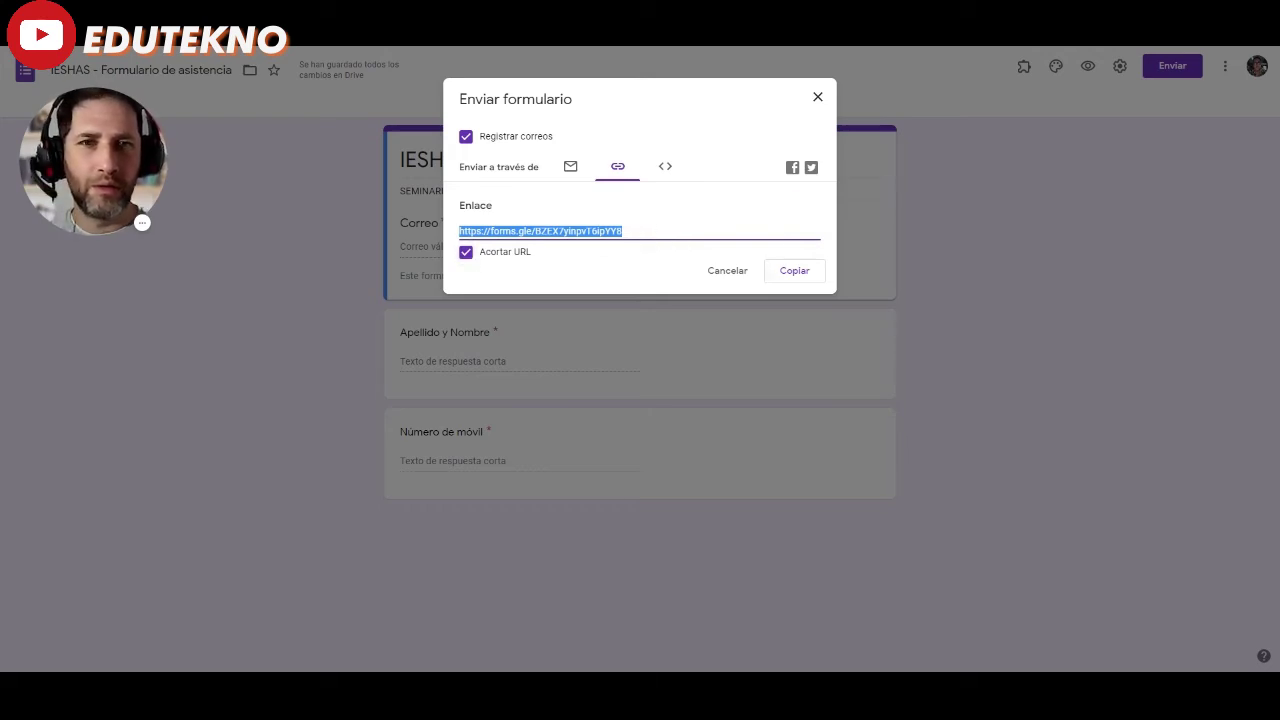
click(790, 274)
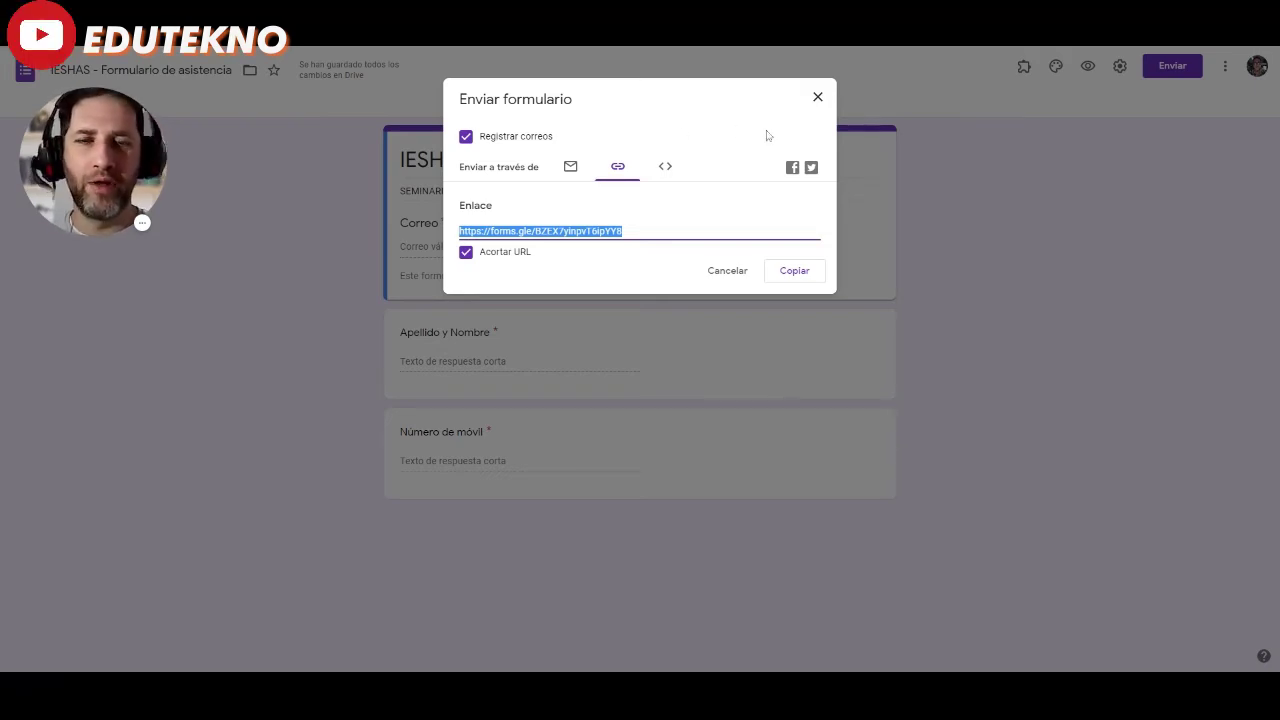
click(818, 97)
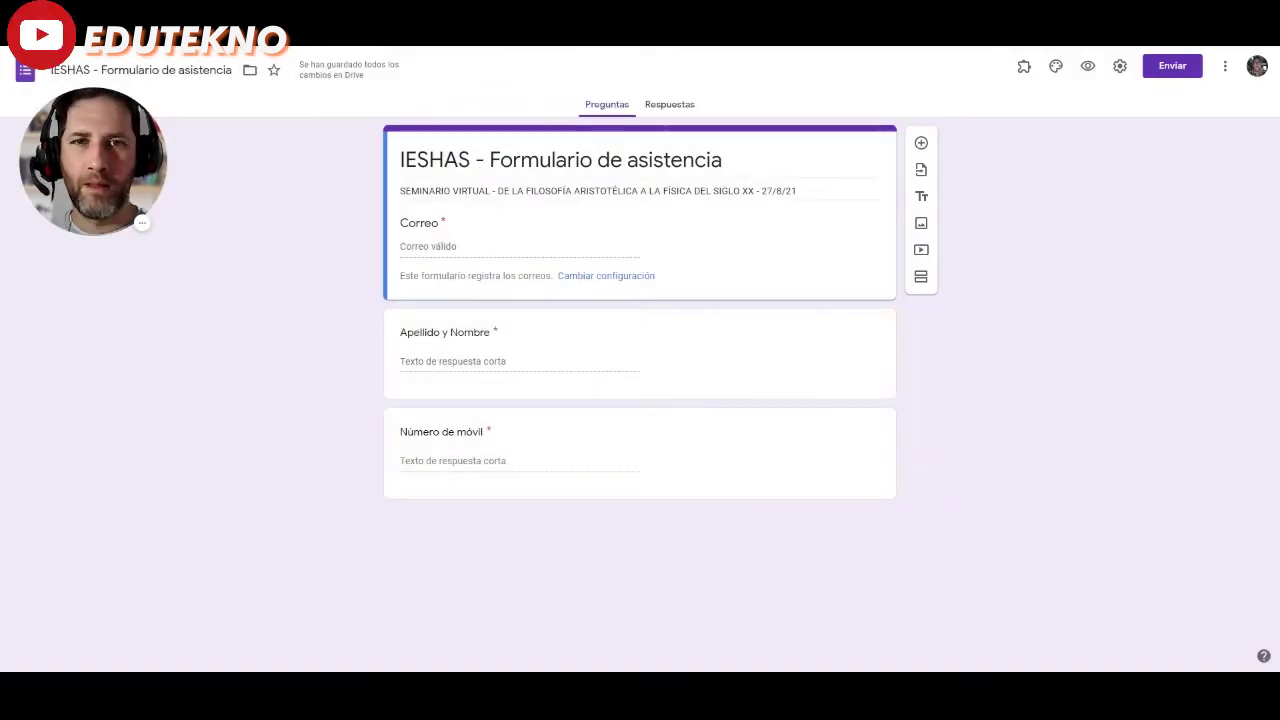
- Create a new spreadsheet as the destination for the attendance form's responses
click(670, 106)
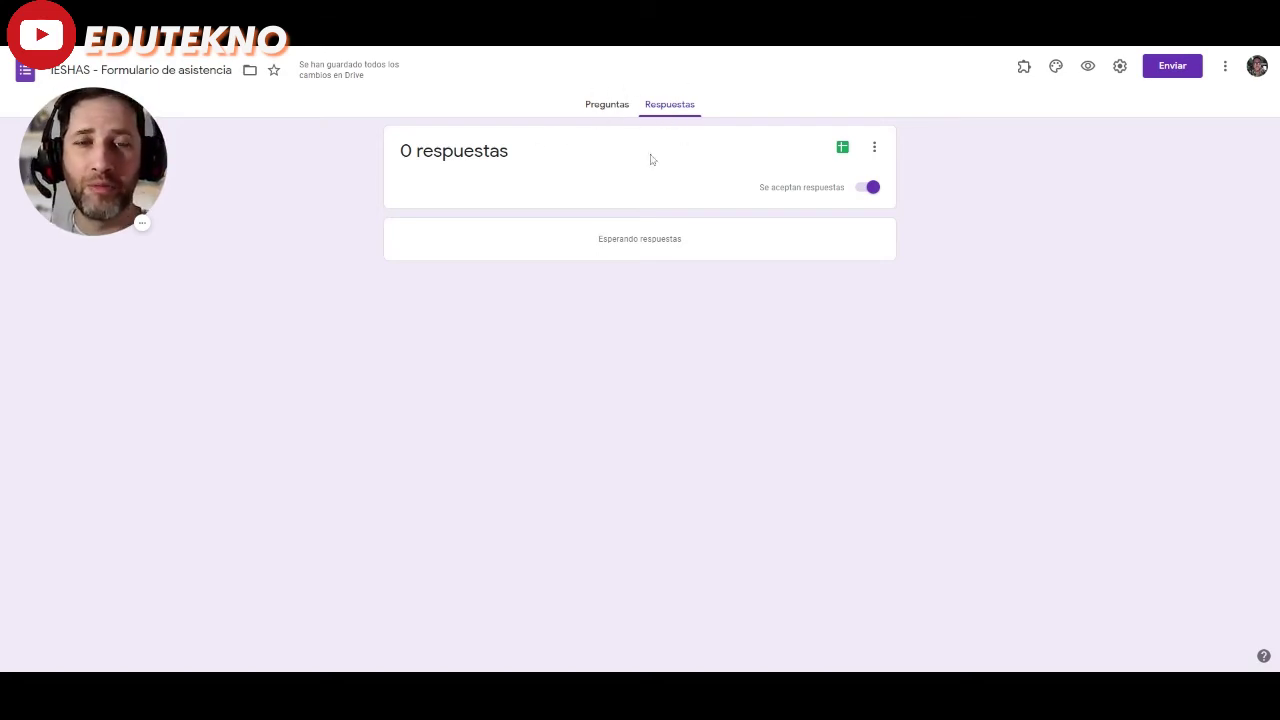
click(842, 147)
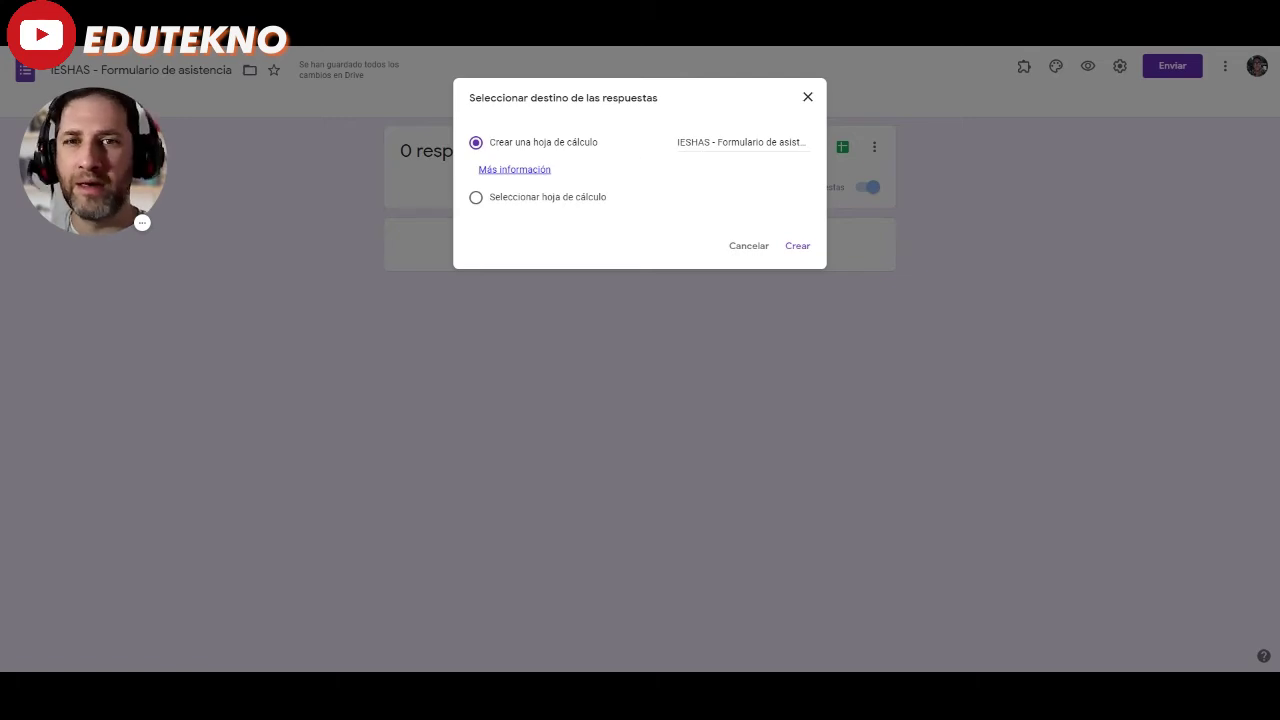
click(797, 246)
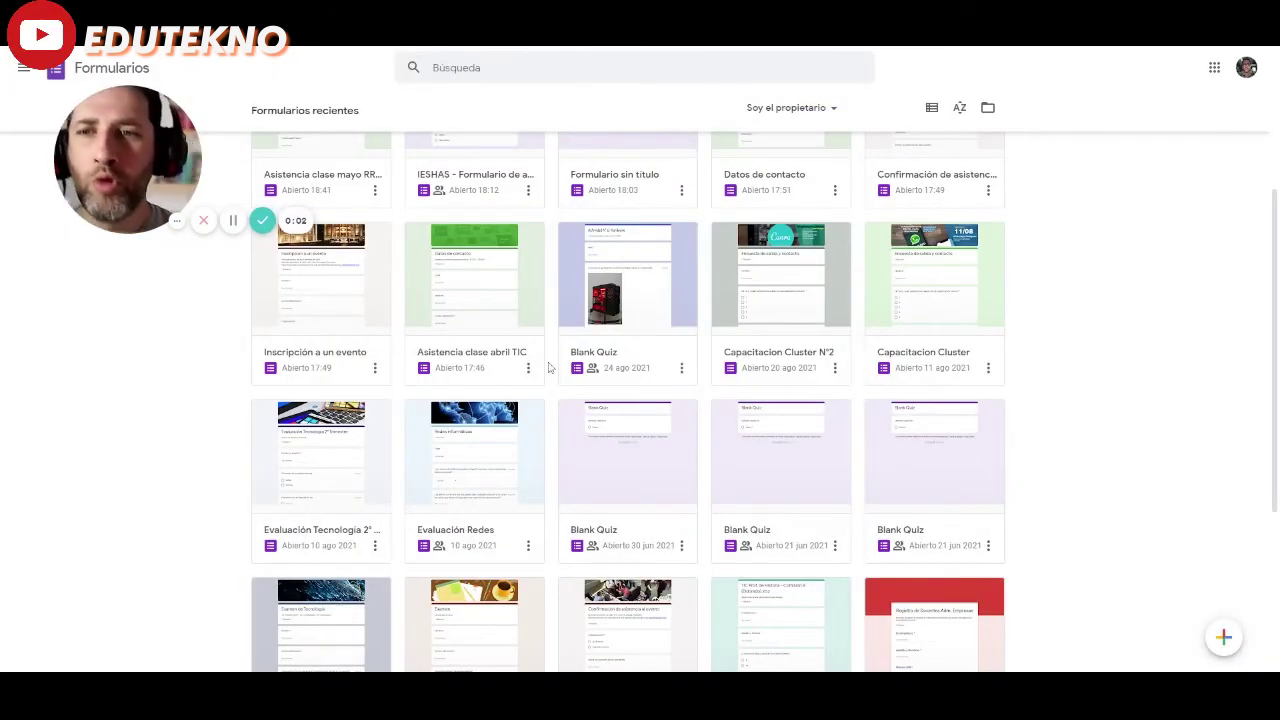
- Open the existing form "Asistencia clase abril TIC" and examine the summary of its collected responses
click(177, 224)
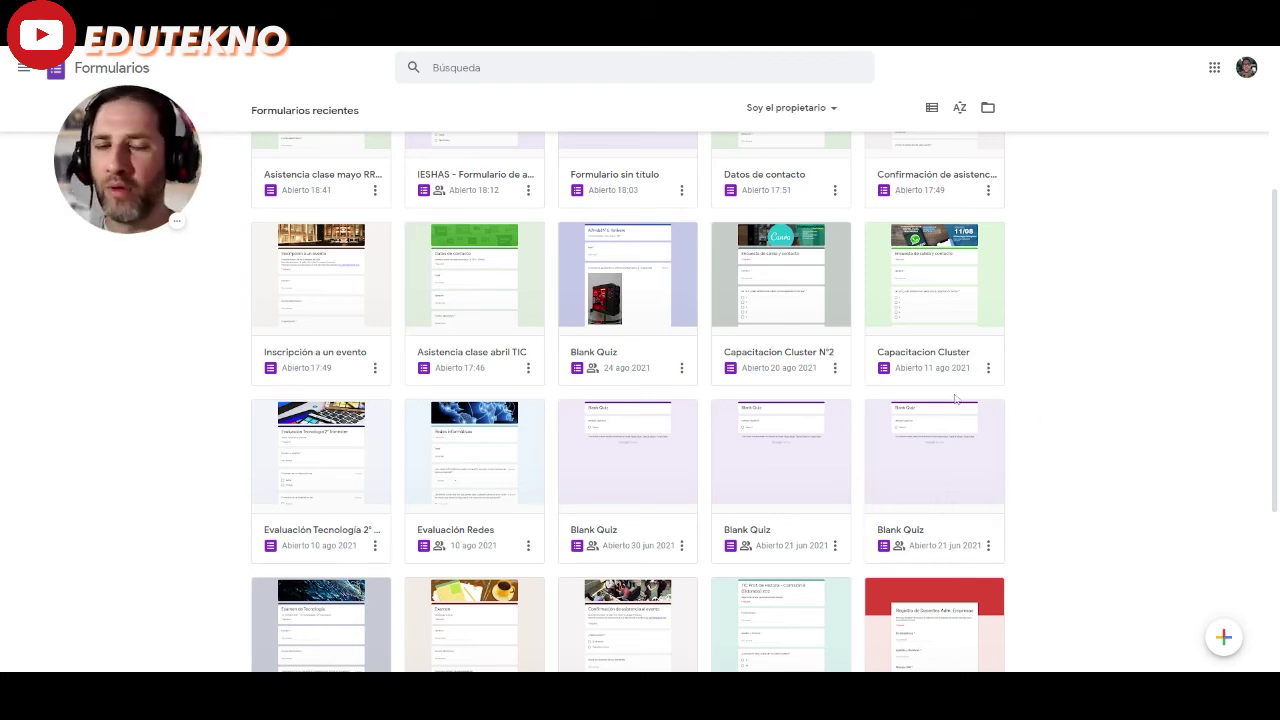
scroll(600, 360, up, 3)
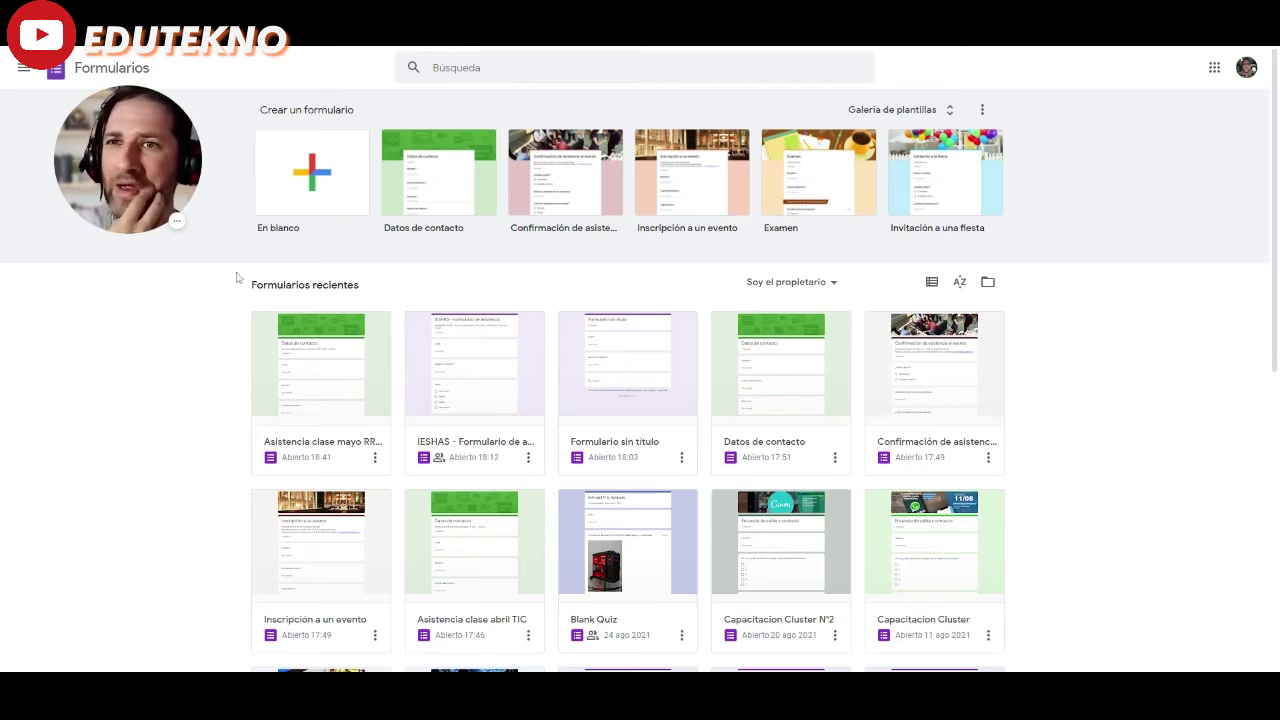
scroll(490, 290, down, 2)
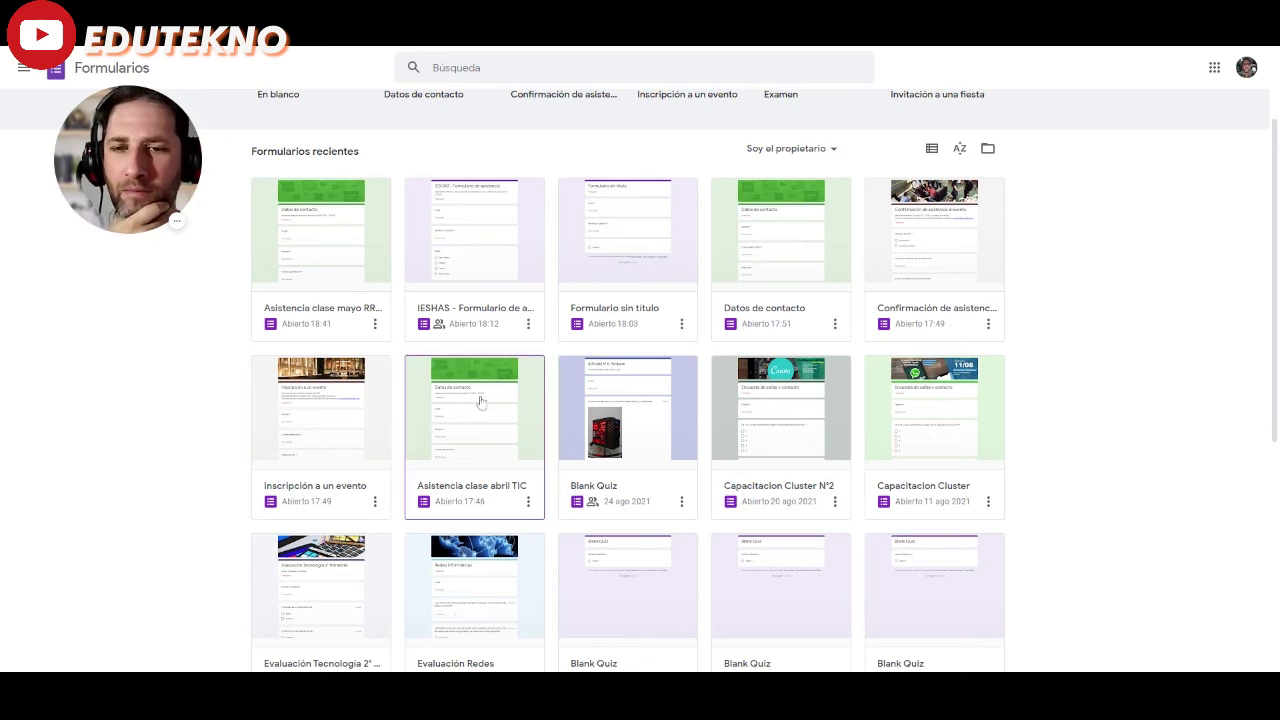
click(484, 490)
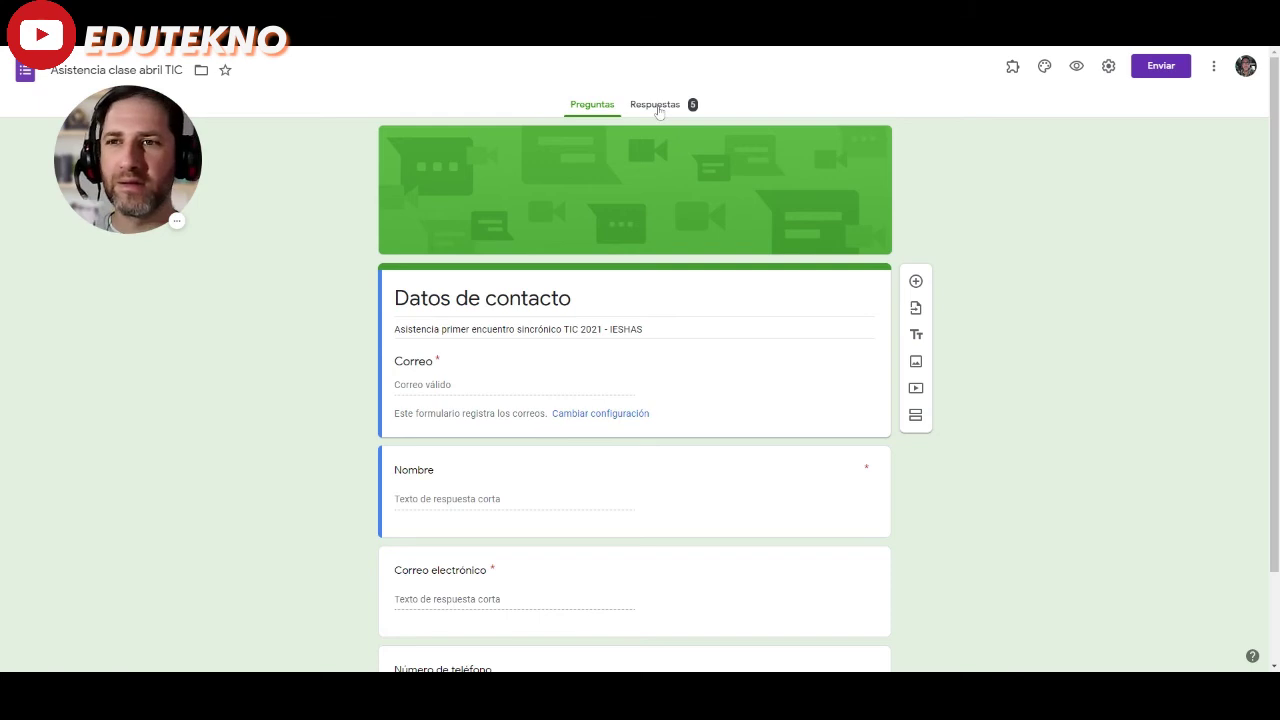
click(659, 112)
scroll(552, 413, down, 3)
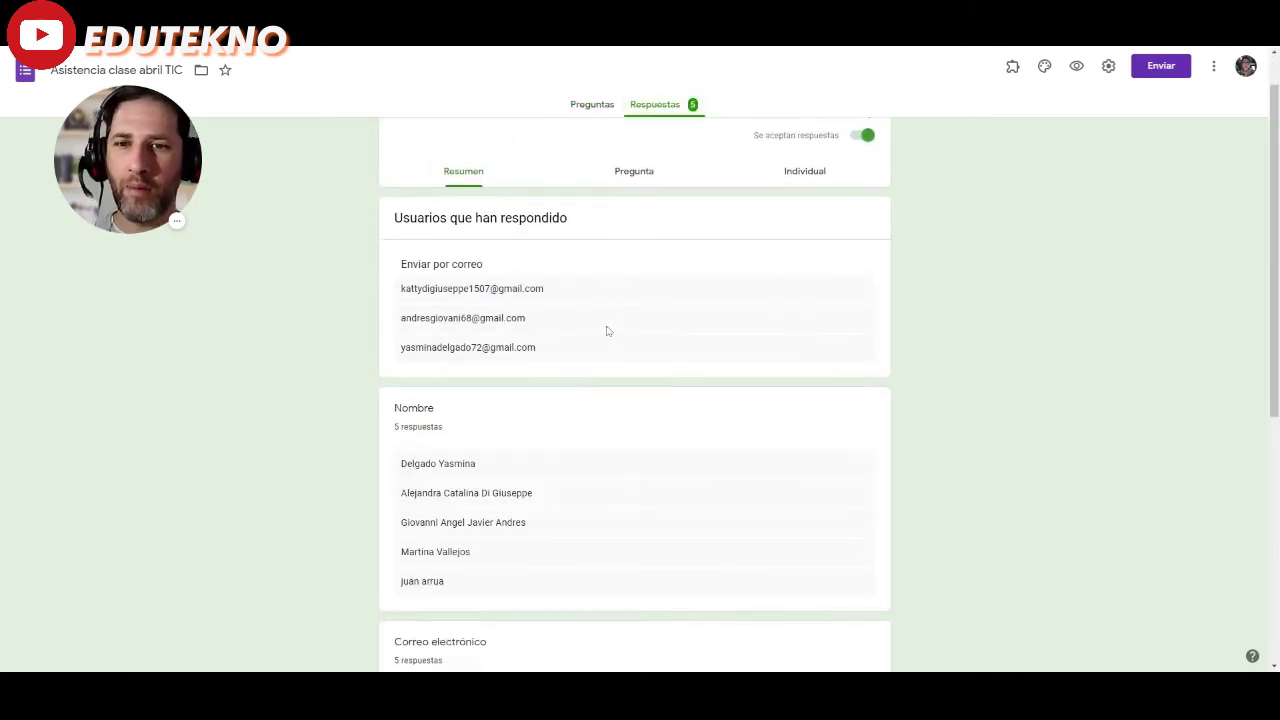
scroll(570, 414, down, 2)
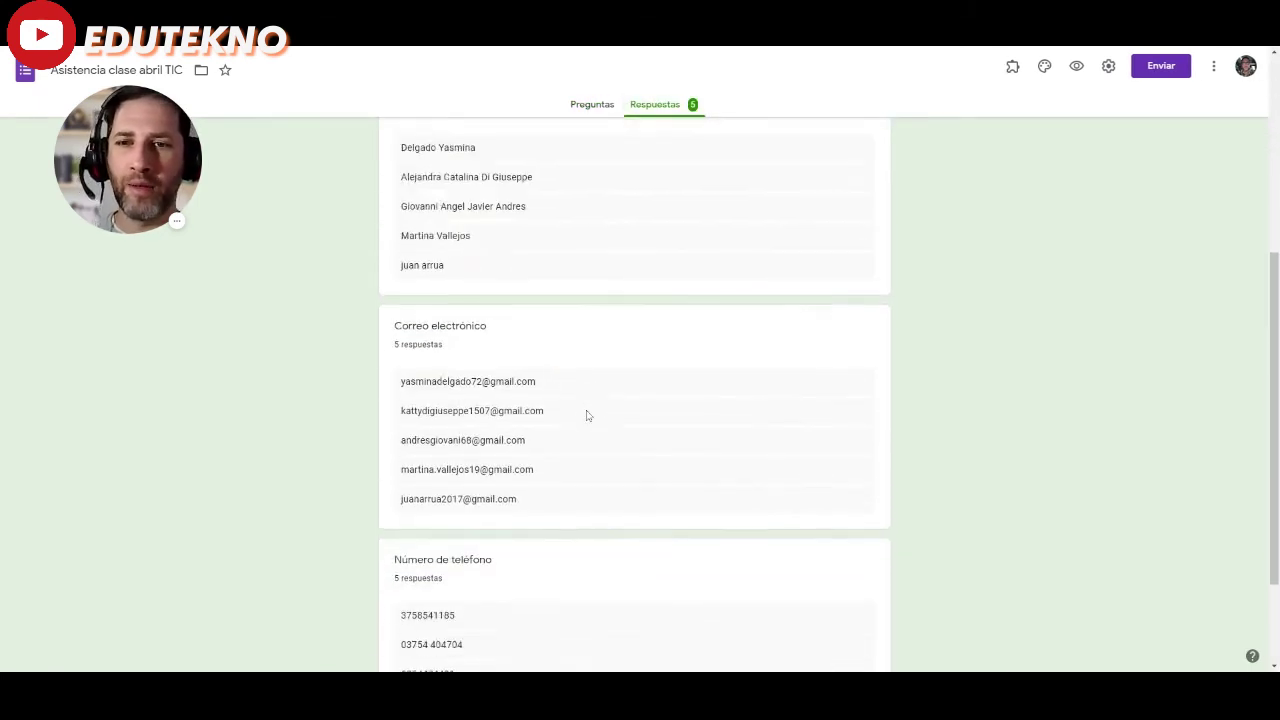
scroll(587, 415, up, 5)
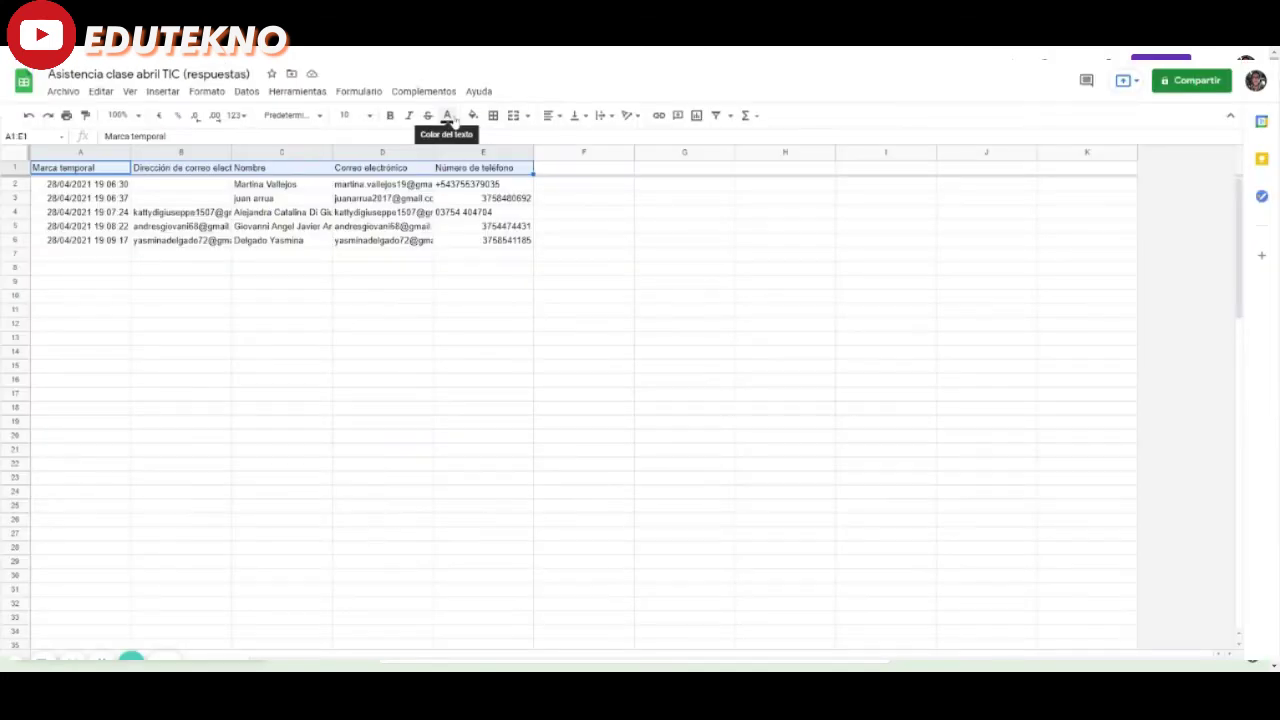
- Fill the header row A1:E1 of the April responses spreadsheet with yellow
click(472, 116)
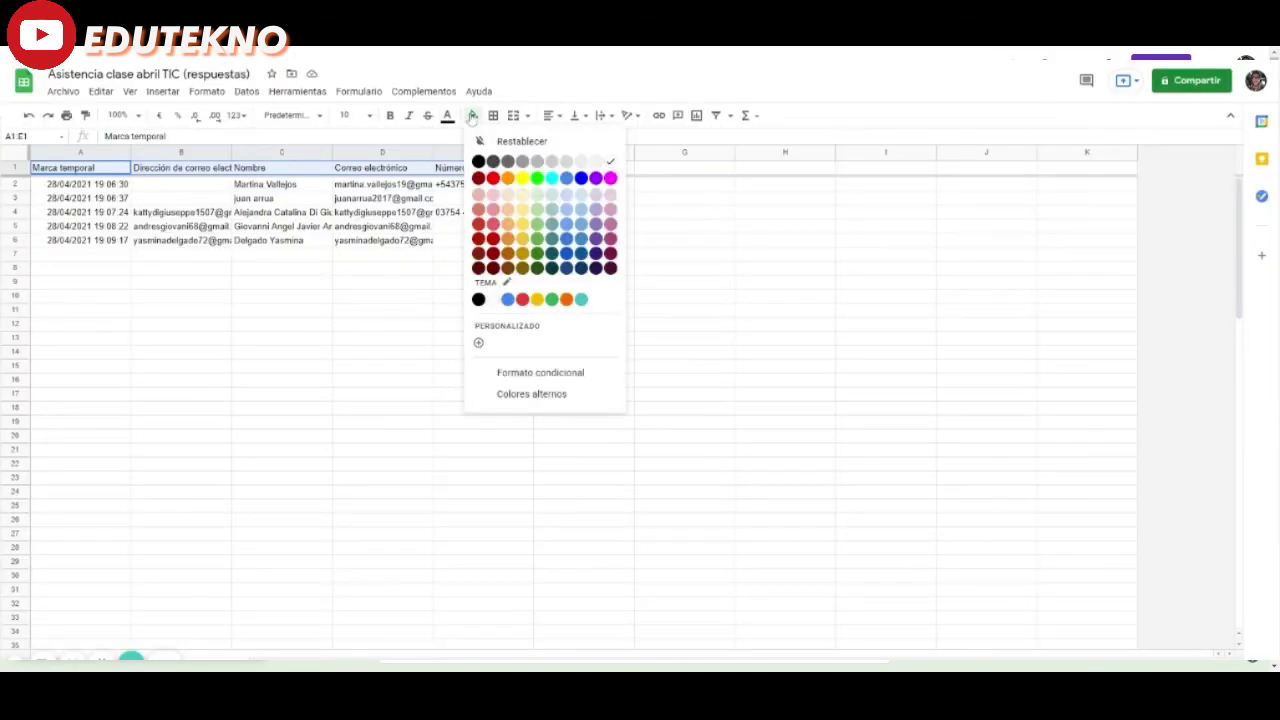
click(522, 180)
click(299, 200)
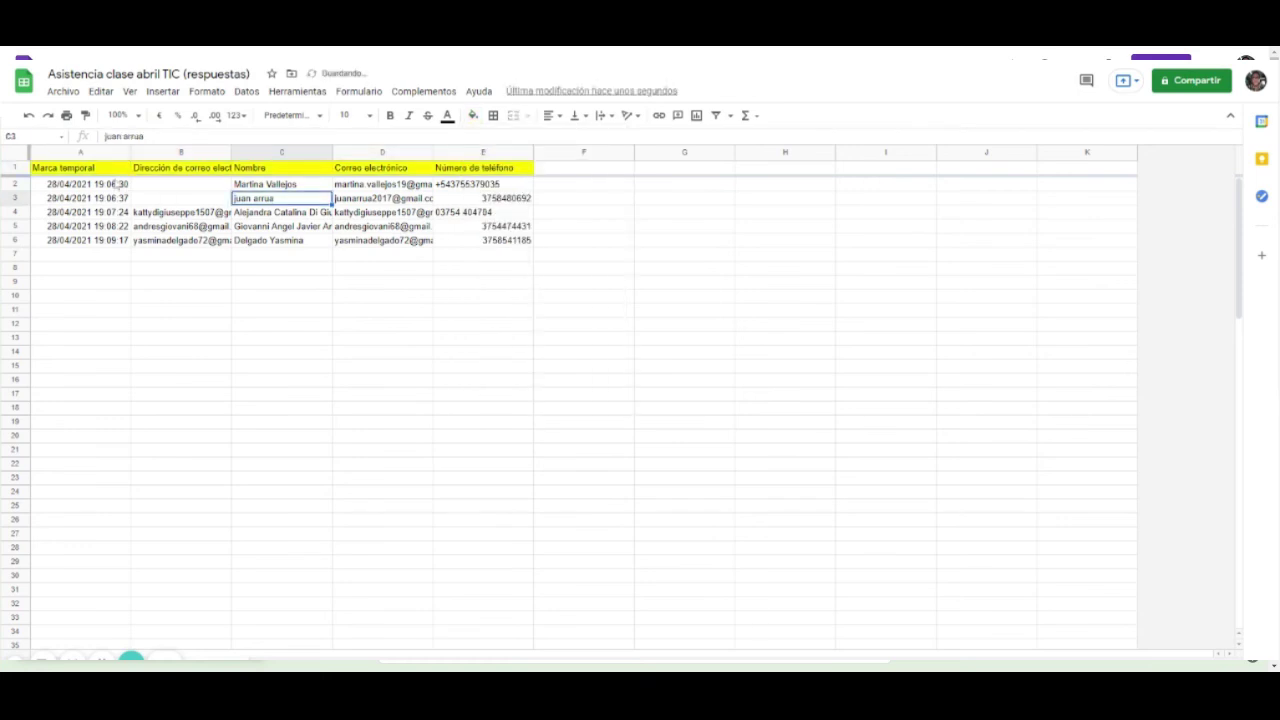
- Examine the recorded timestamps in A2:A6 and the e-mail, name and phone entries in row 6
drag(103, 178, 110, 242)
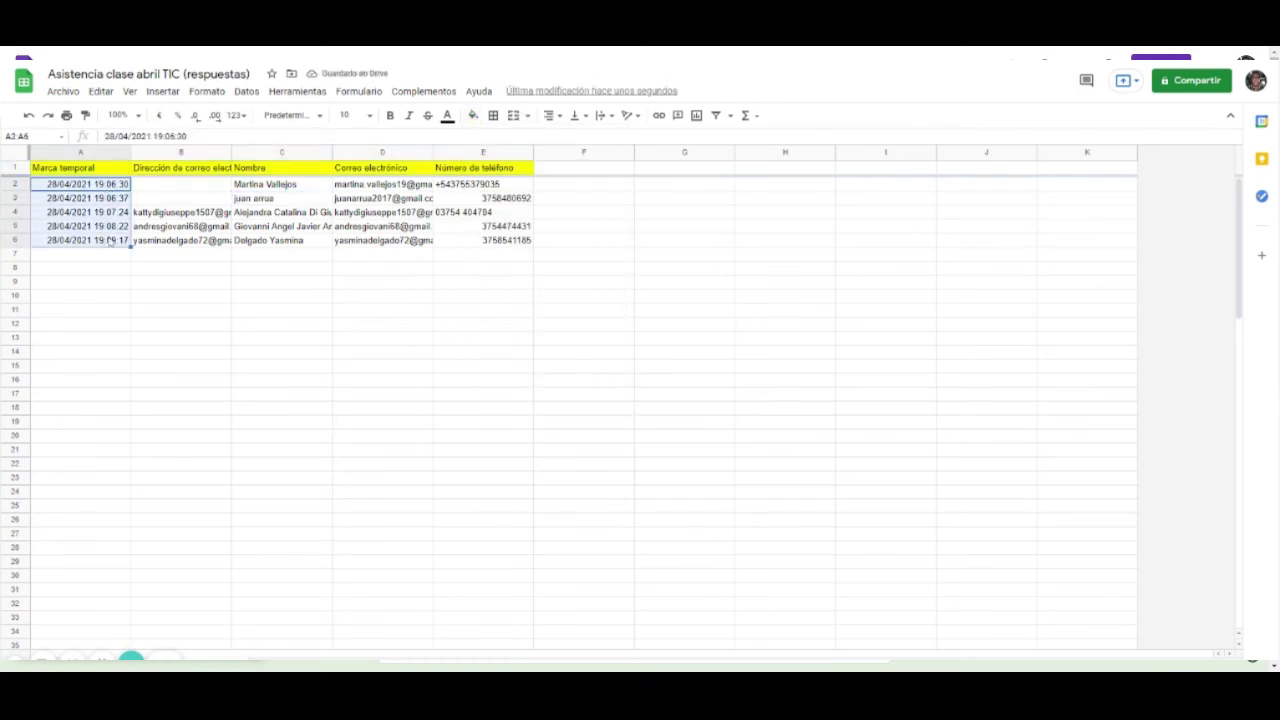
click(191, 245)
click(285, 242)
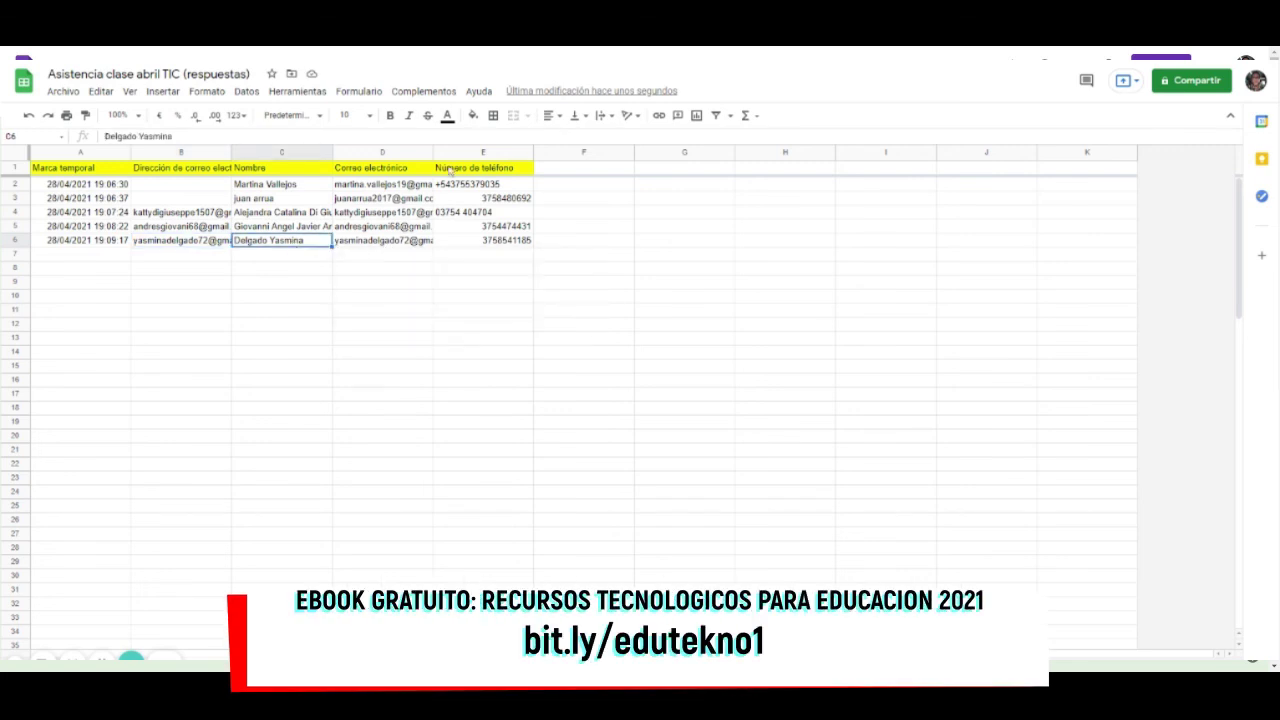
click(494, 243)
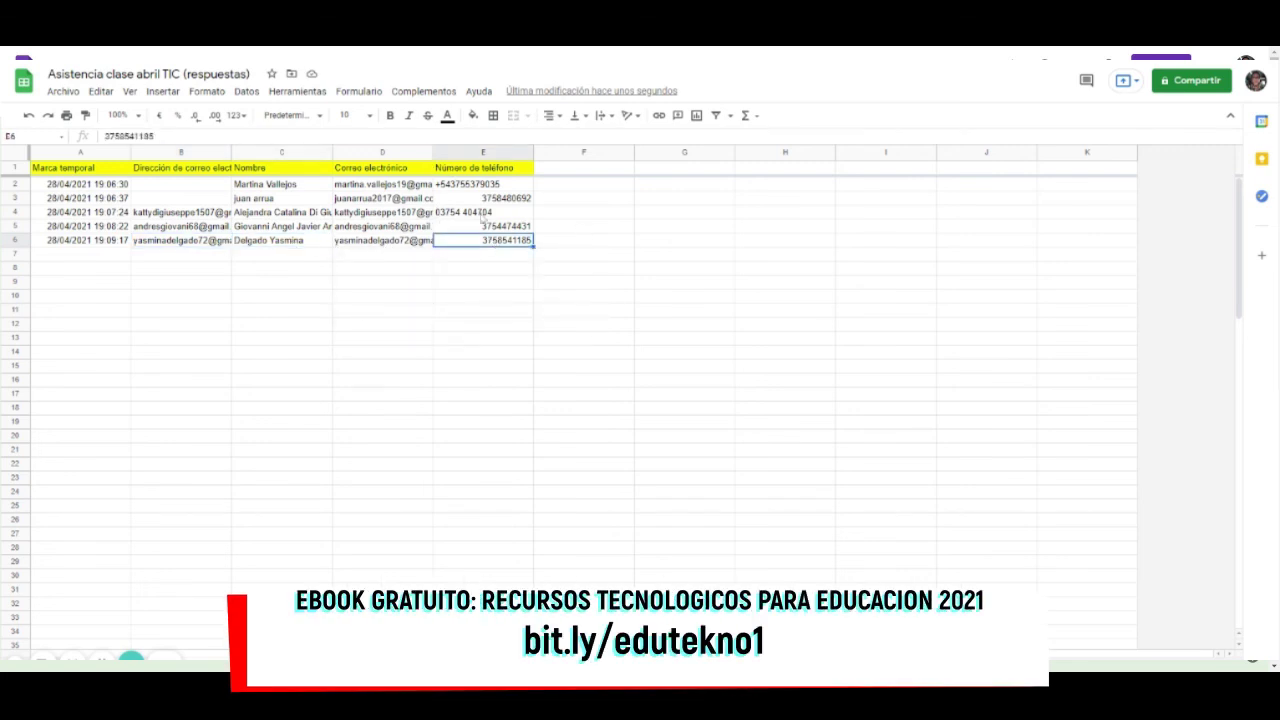